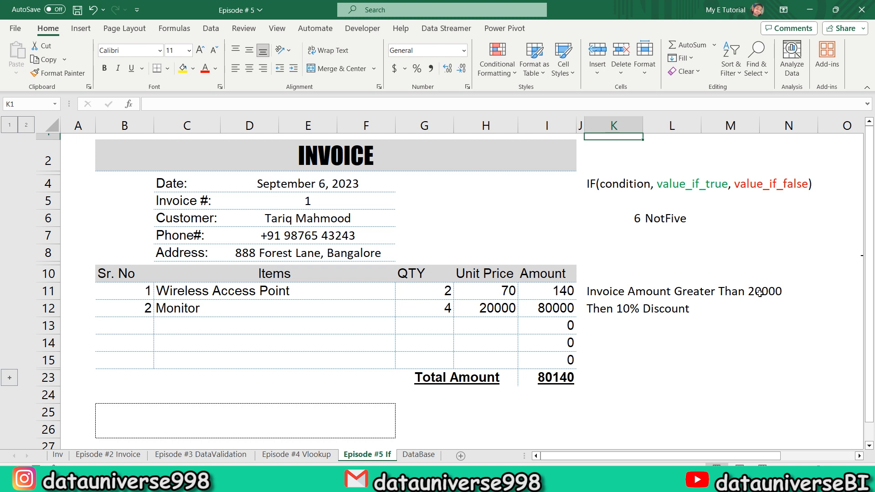
Step: Merge and center cells G24:H24 below Total Amount and label the merged cell Discount
left_click(442, 396)
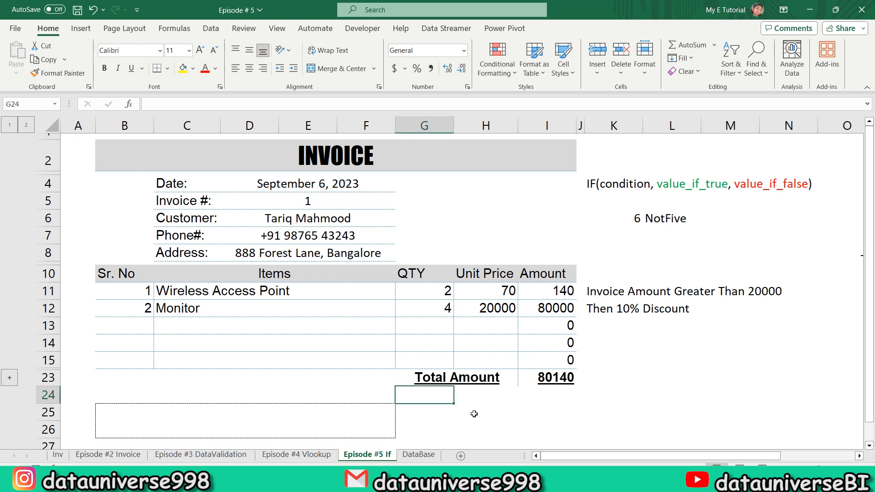
key("shift+Right")
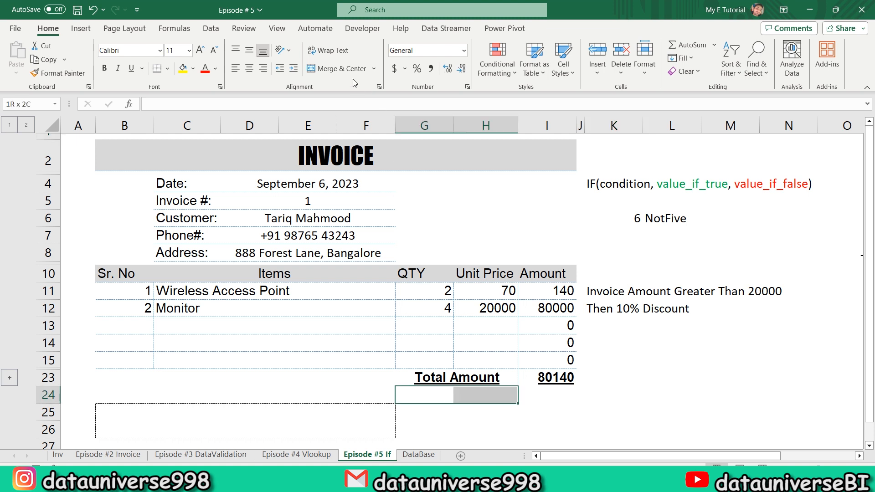
left_click(337, 69)
type("Dis")
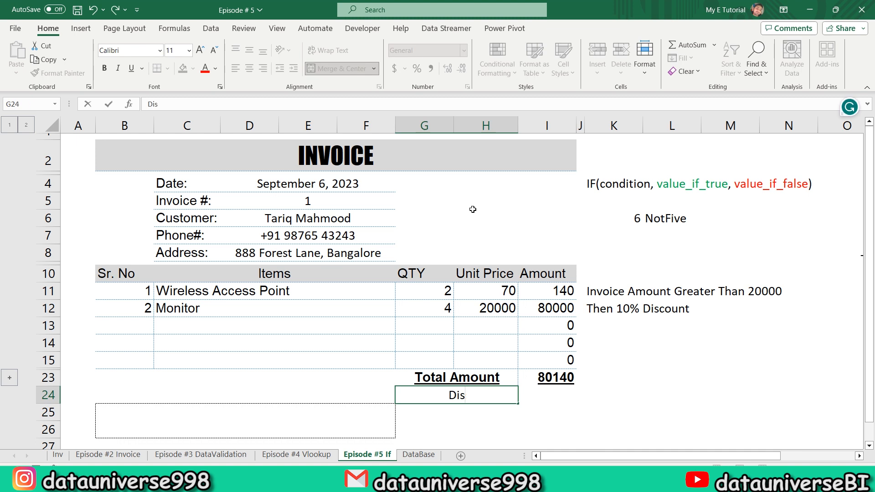
type("count")
key("Tab")
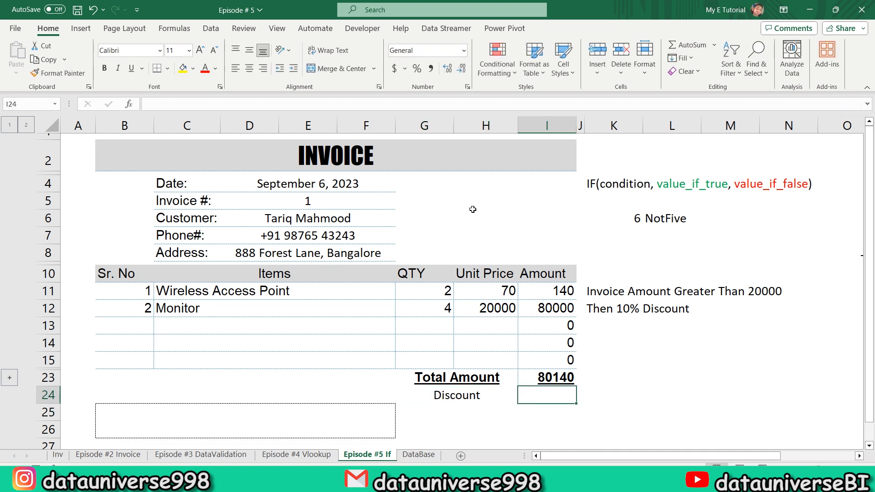
key("Right")
key("Right")
key("Right")
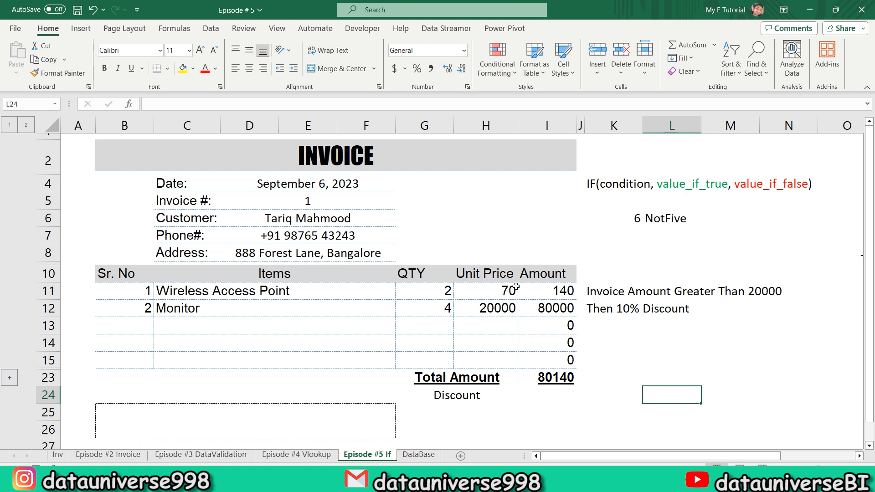
Step: Set the Monitor's unit price in H12 to 20 and check the total amount formula in I23
left_click(499, 312)
type("20")
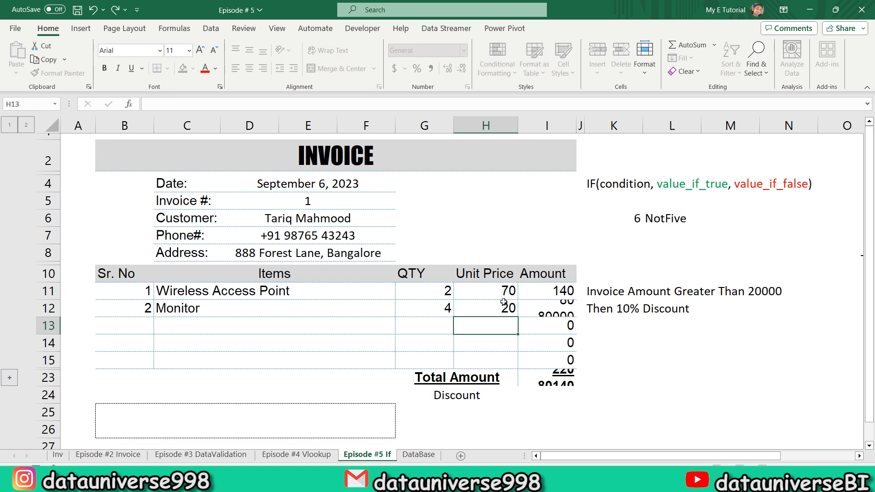
key("ctrl+Return")
key("Right")
key("Down")
key("Down")
key("Down")
key("Down")
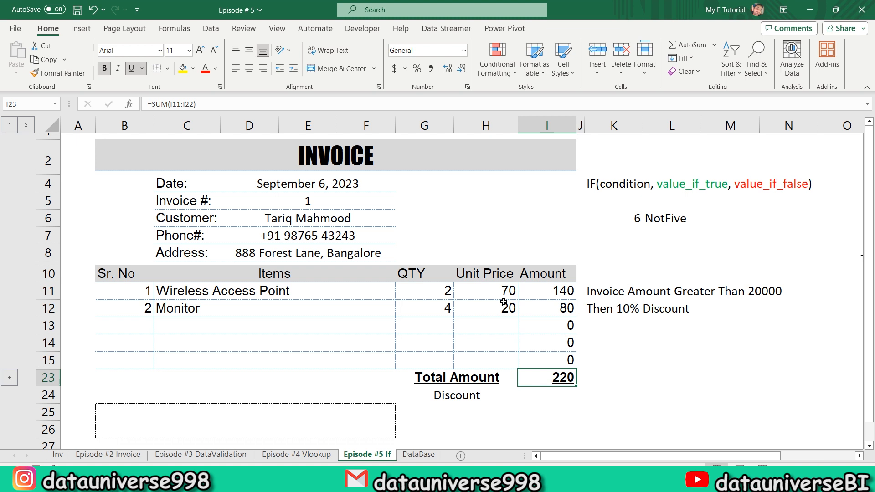
Step: Begin an IF formula in L24 with the condition that the total amount is over 20000 (I23>20000)
key("Right")
key("Right")
key("Right")
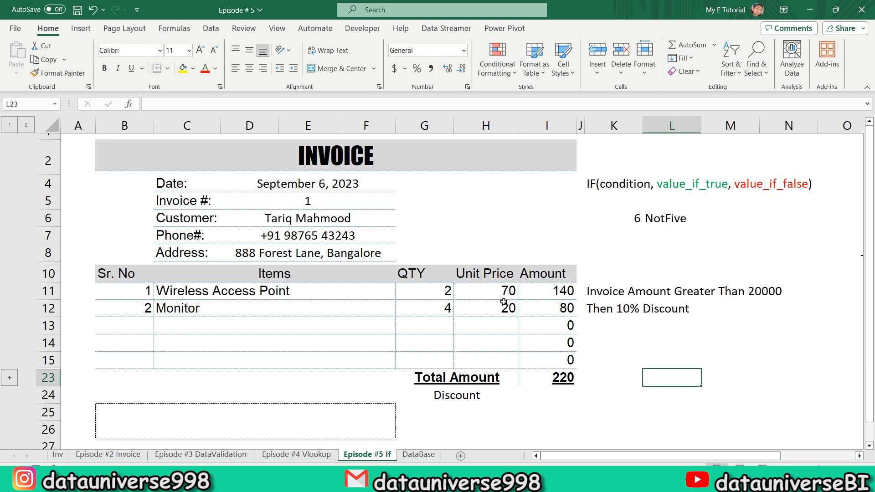
key("Down")
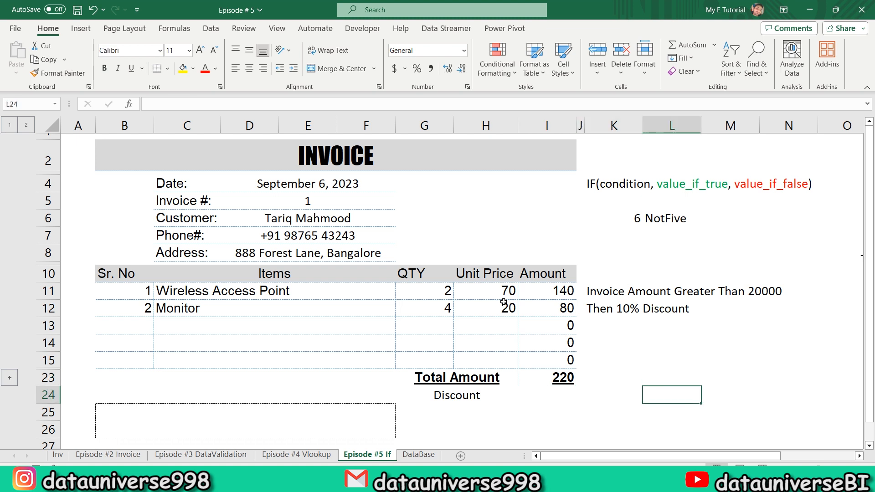
type("=if")
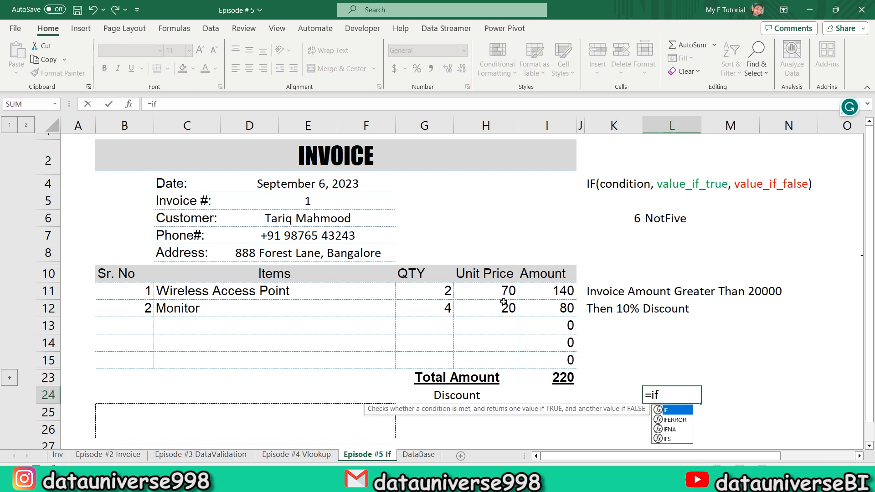
key("Tab")
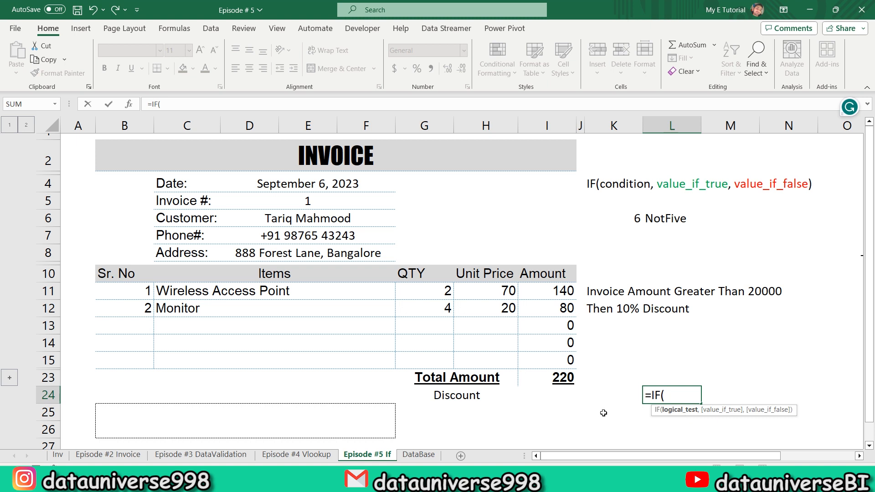
left_click(544, 378)
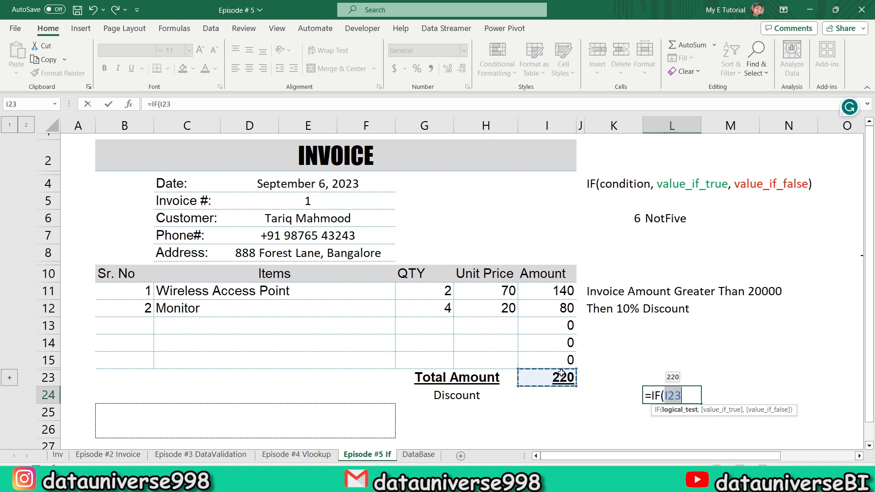
type(">")
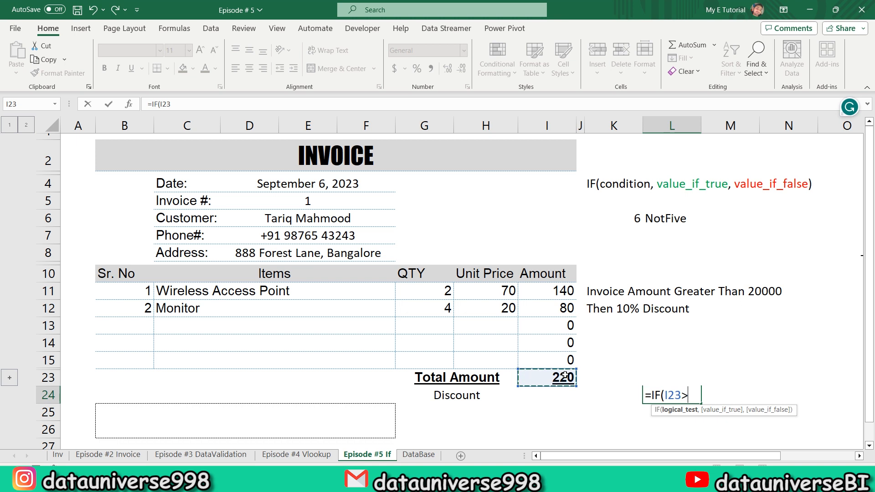
type("20000")
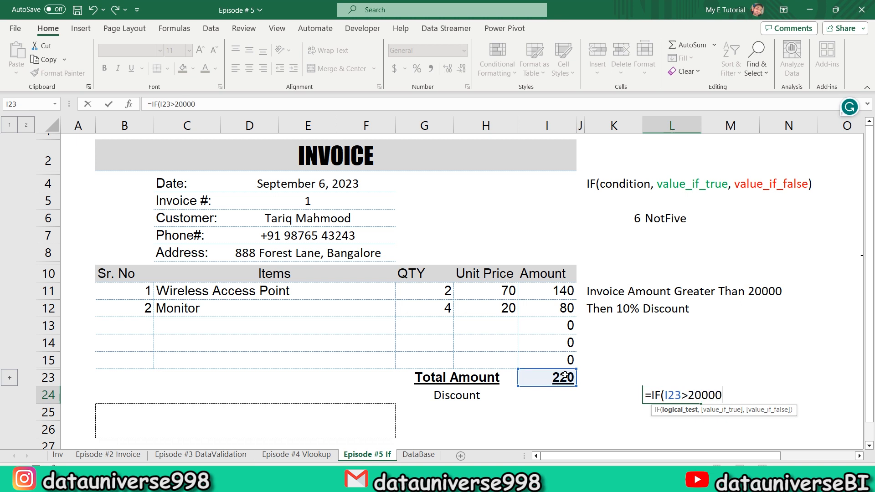
Step: Complete the IF formula in L24 with I23*10% as the value if true and 0 as the value if false
type(",")
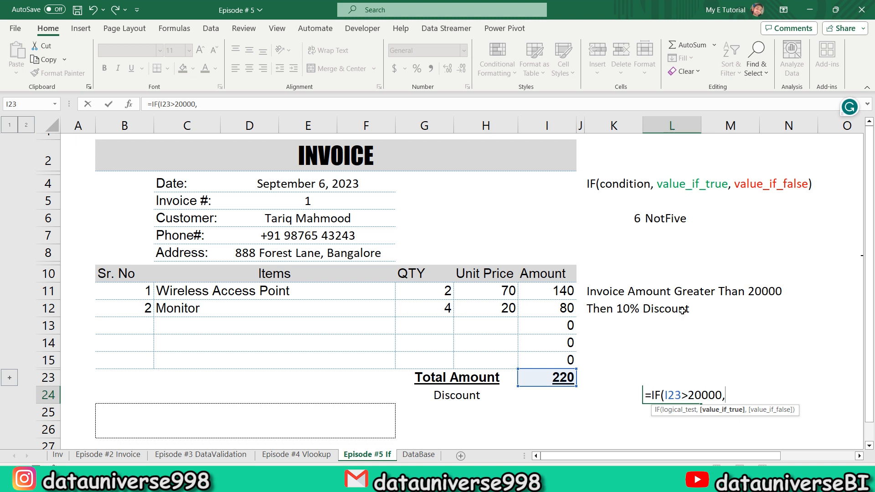
left_click(544, 380)
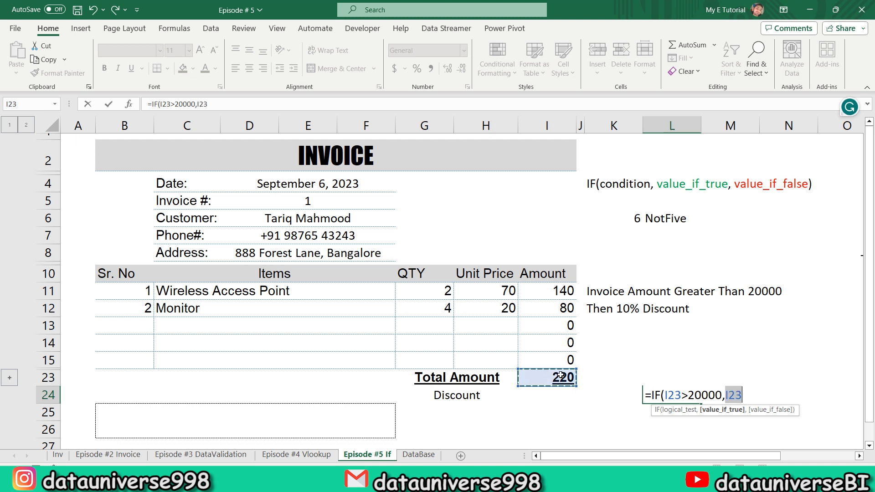
type("*")
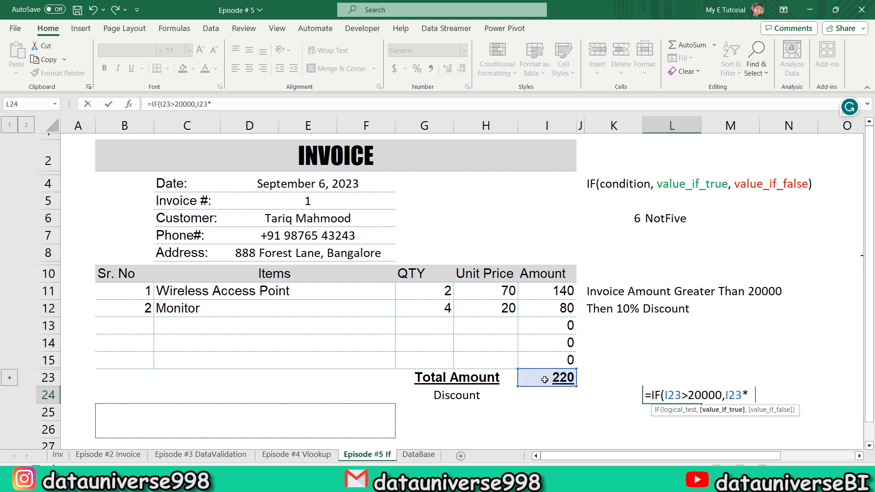
type("10%,0")
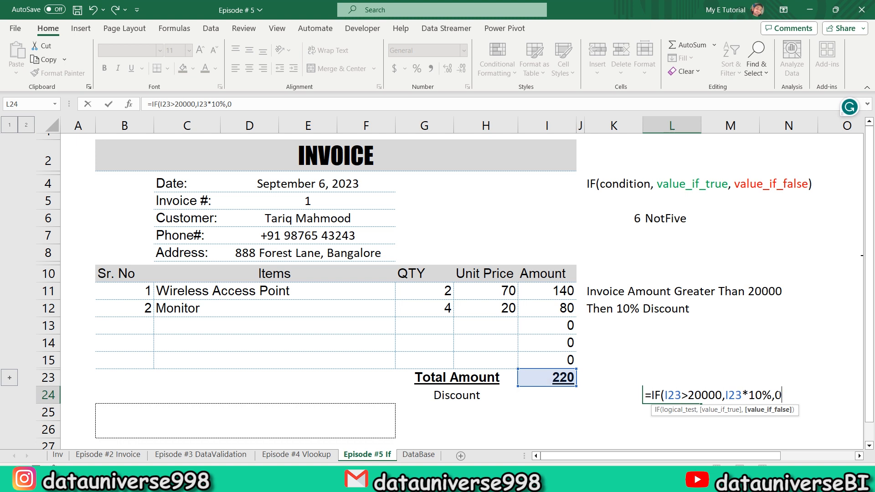
type(")")
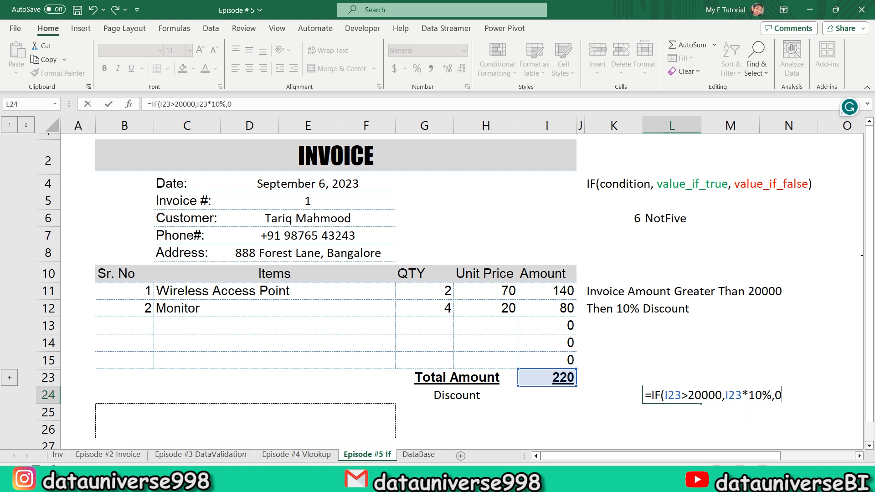
key("Return")
key("Up")
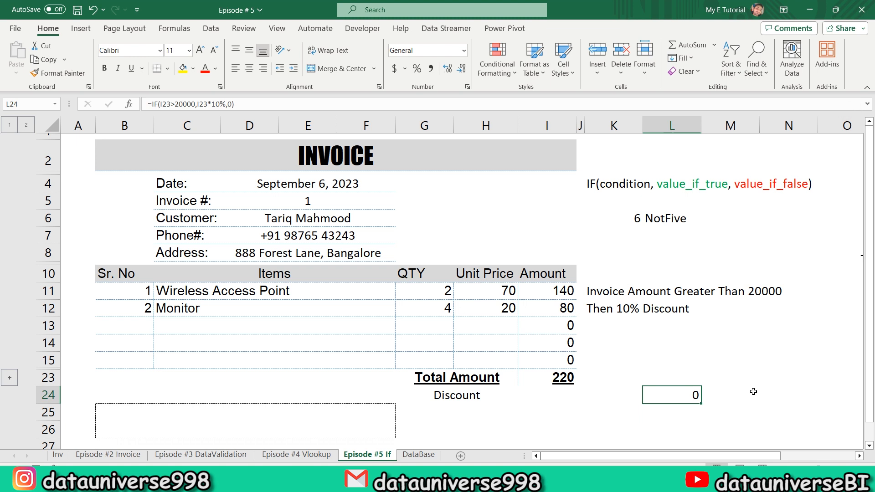
Step: Set the Monitor's unit price in H12 to 20000 and review the total in I23 and the IF formula in L24
left_click(504, 313)
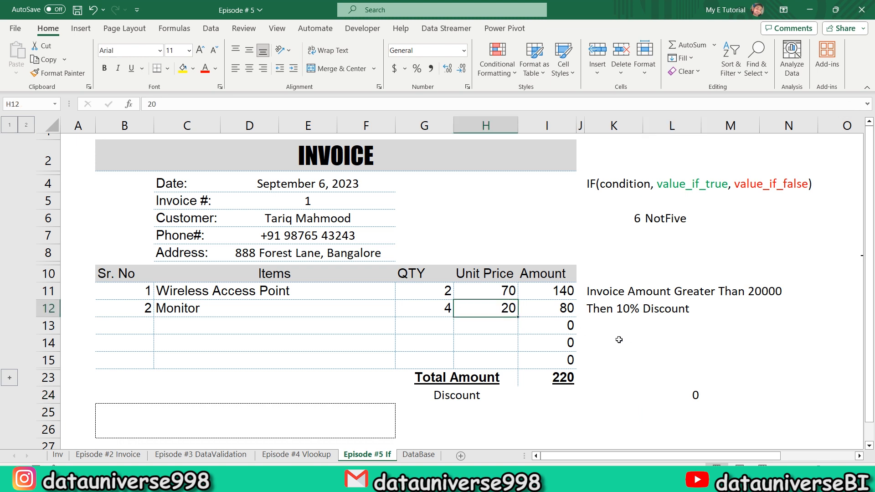
type("20000")
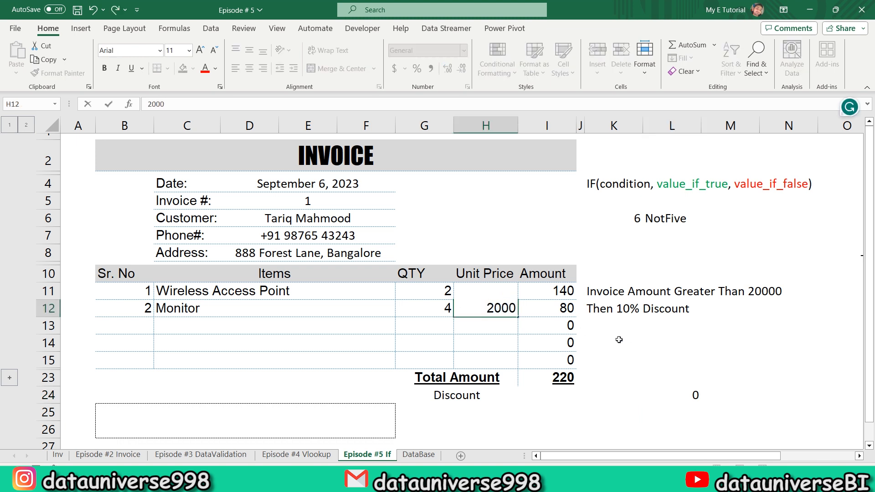
key("Return")
key("Up")
key("Right")
key("Down")
key("Down")
key("Down")
key("Down")
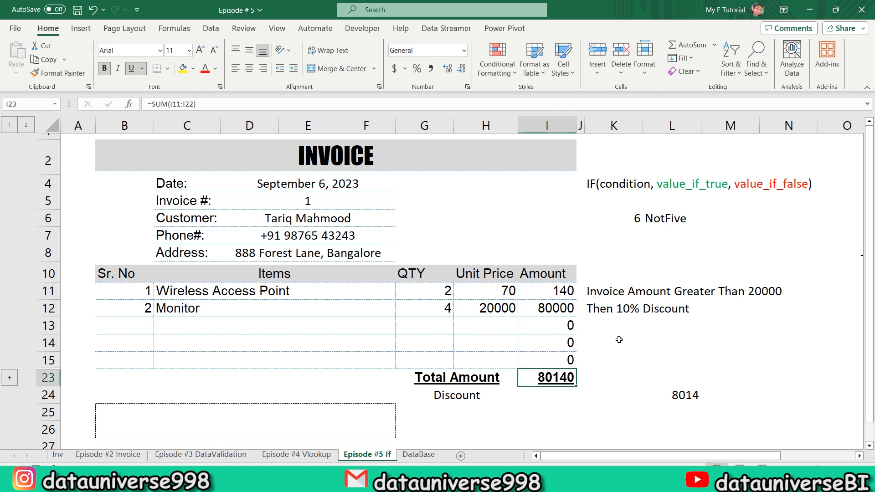
double_click(666, 392)
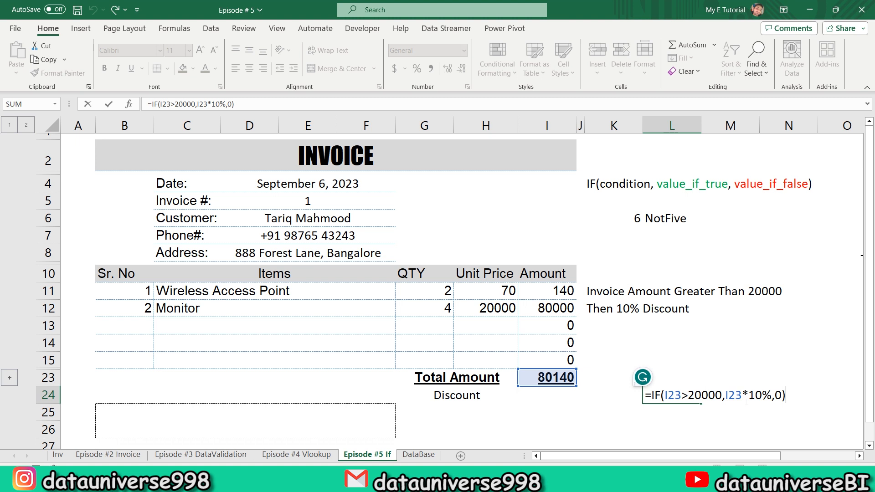
key("ctrl+Return")
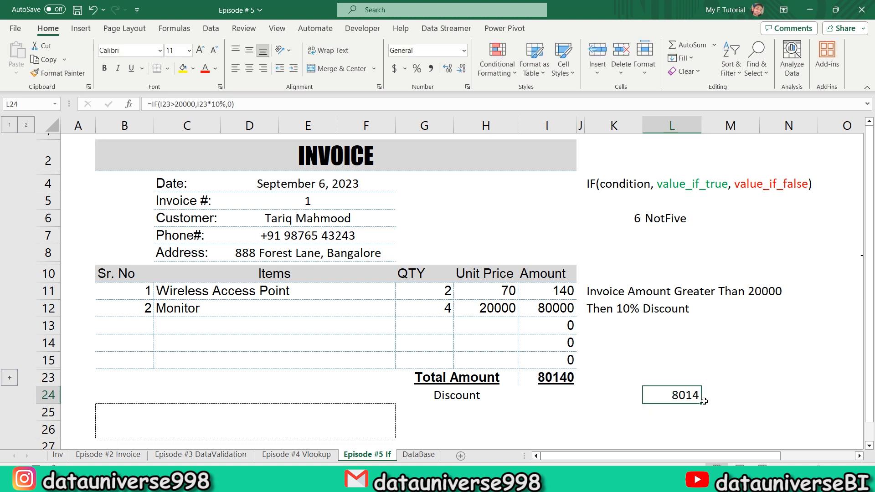
Step: Enter the discount formula =IF(I23>20000,I23*10%,0) in I24 beside the Discount label
key("Left")
key("Left")
key("Left")
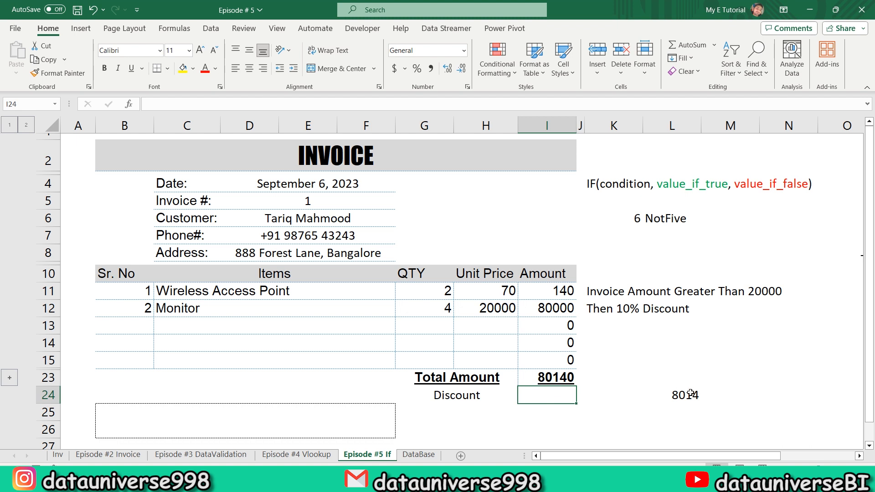
type("=if")
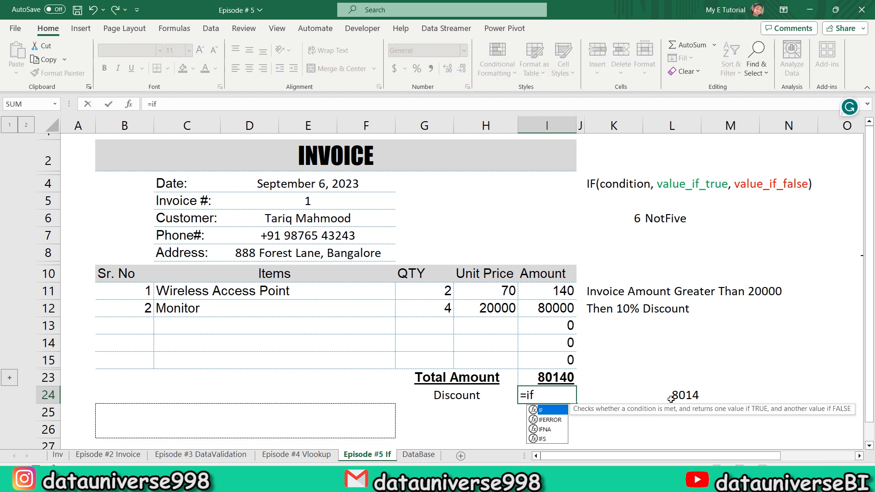
key("Tab")
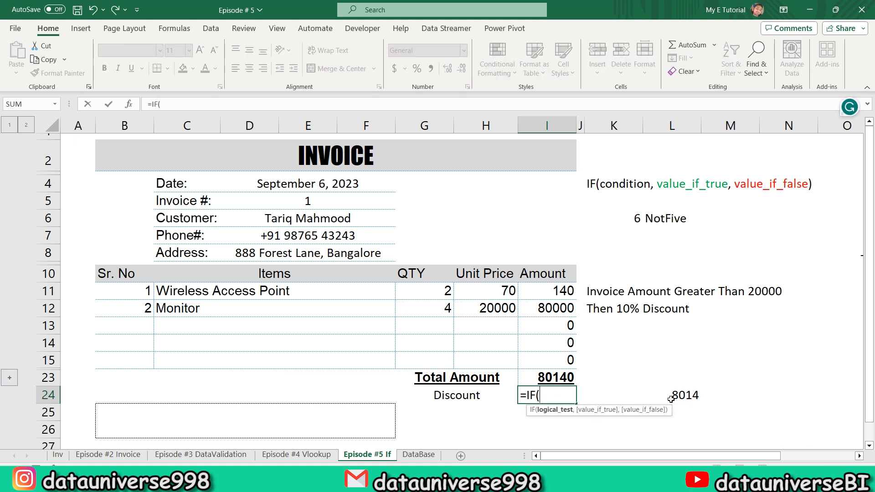
key("Up")
type(">2000")
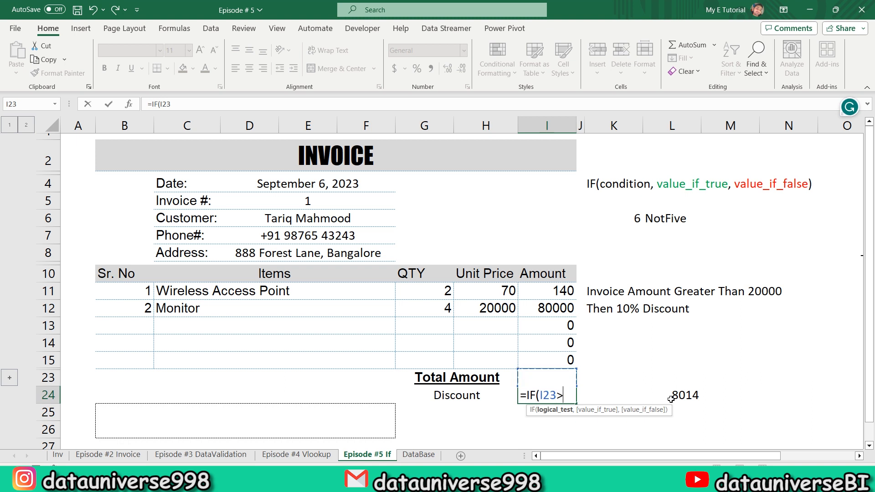
type("0,")
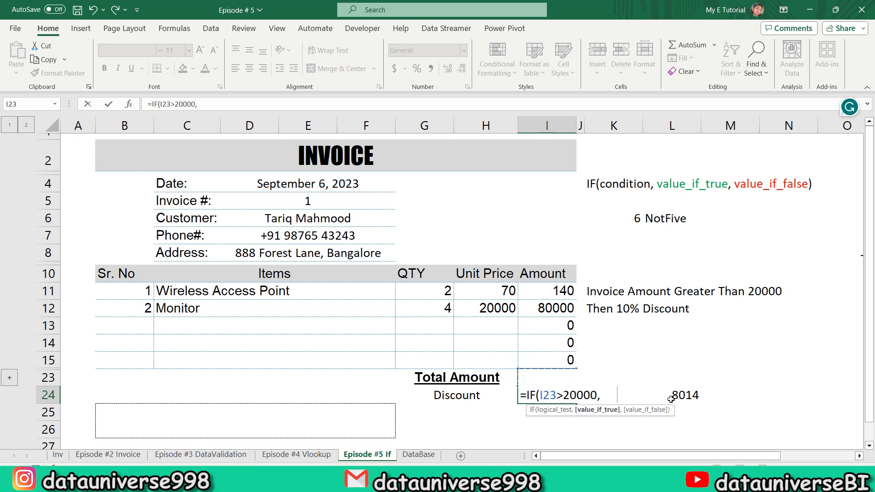
key("Up")
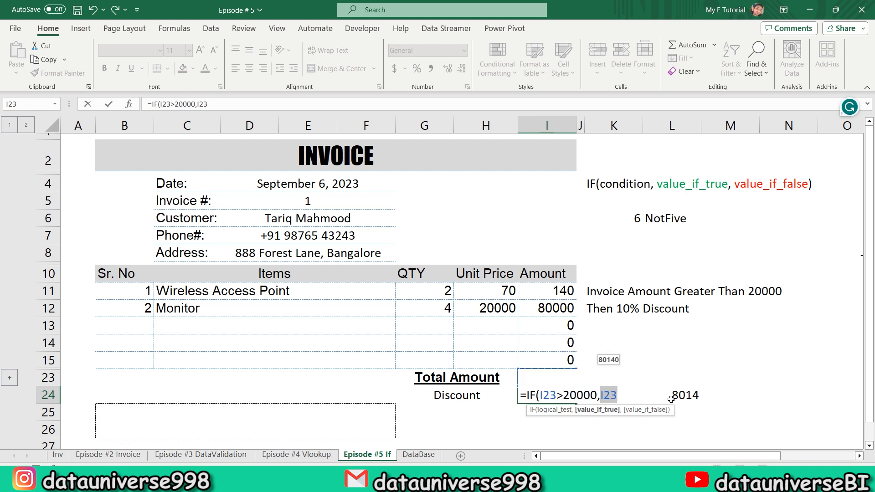
type("*10%")
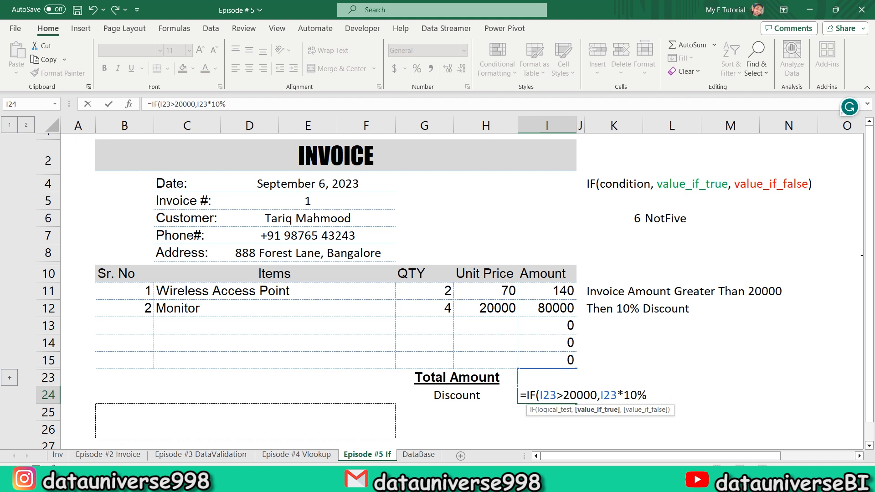
type(",0)")
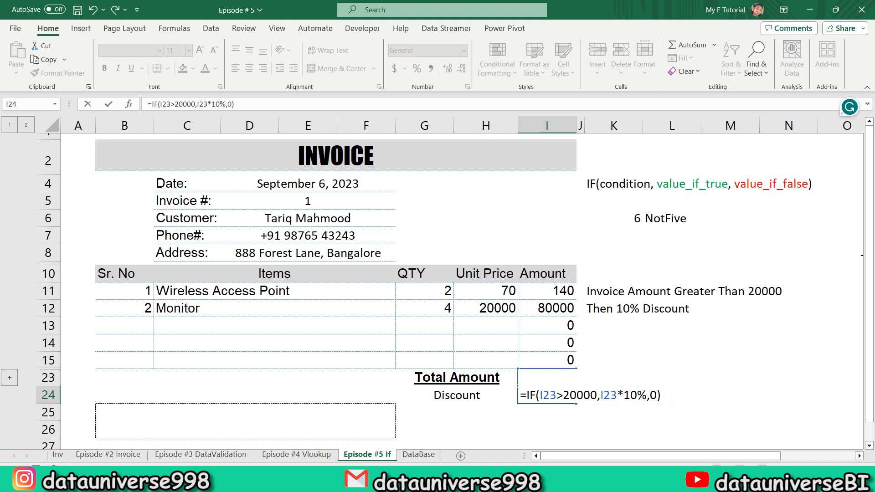
key("Return")
Step: Enter the label Final Amount in G25, below the Discount label
key("Left")
key("Left")
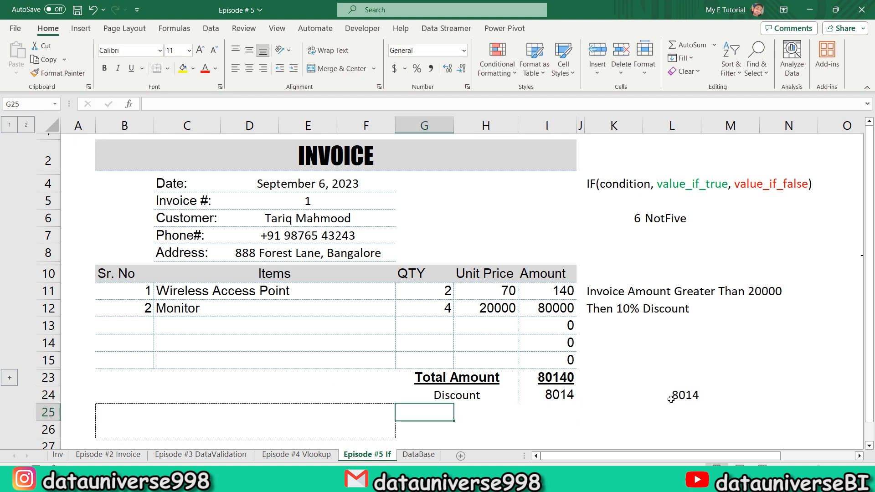
type("Final Amount")
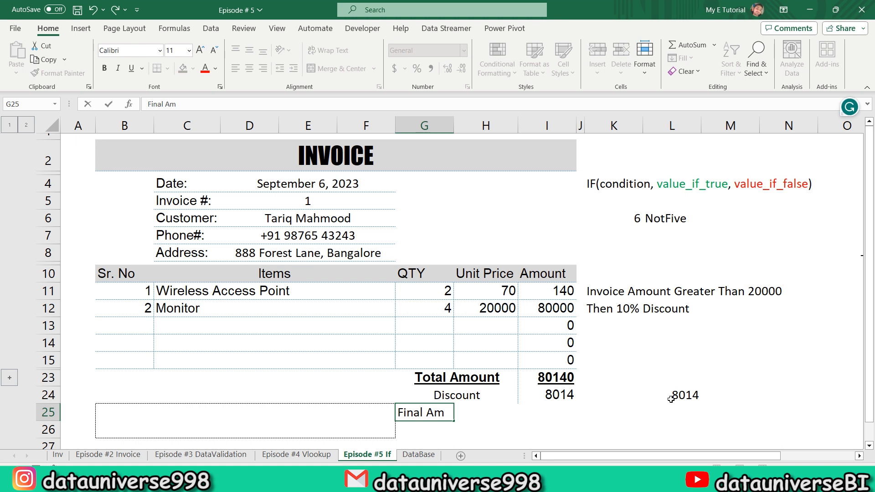
key("Return")
Step: Merge the Discount and Final Amount labels across columns G and H, row by row, and centre them
key("Up")
key("Right")
key("Right")
key("Up")
key("Left")
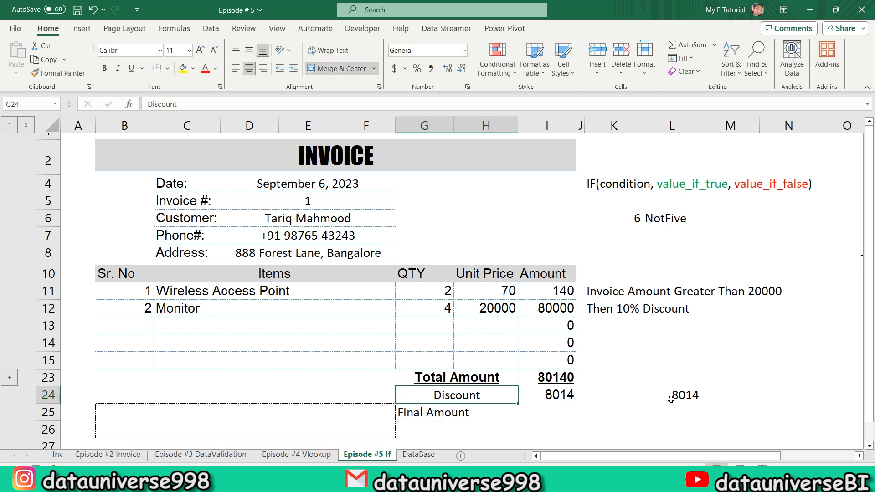
key("shift+Down")
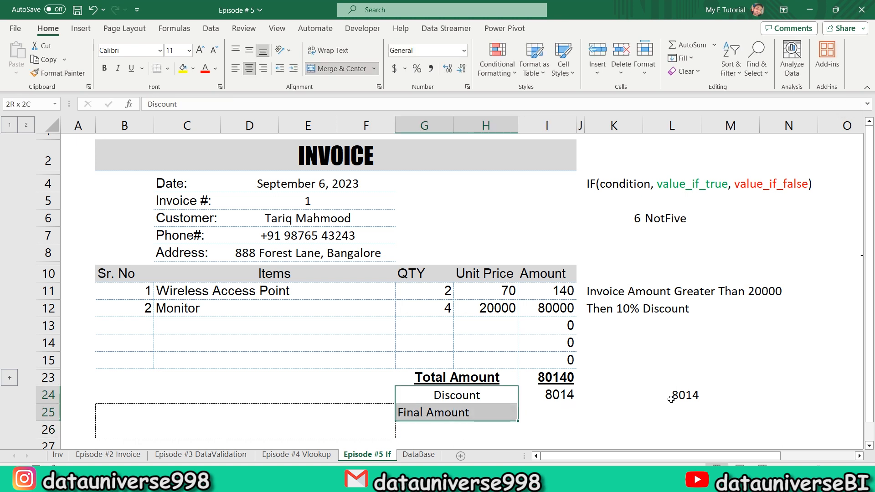
left_click(374, 70)
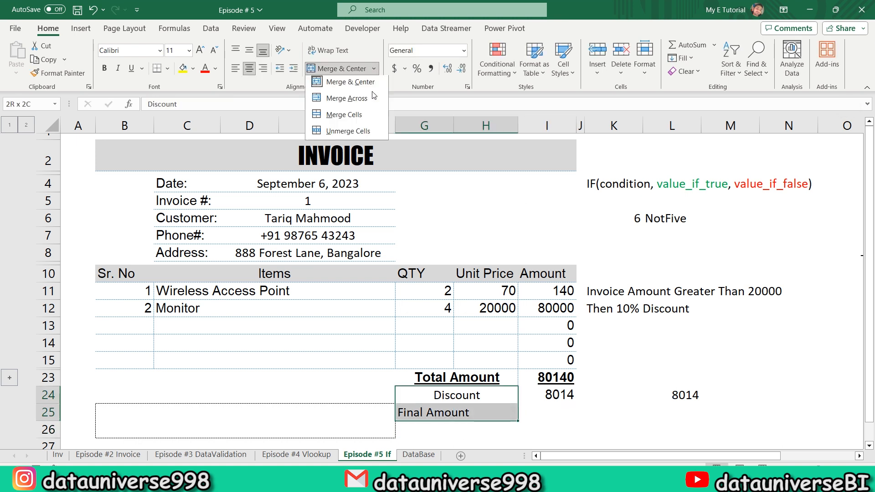
left_click(344, 101)
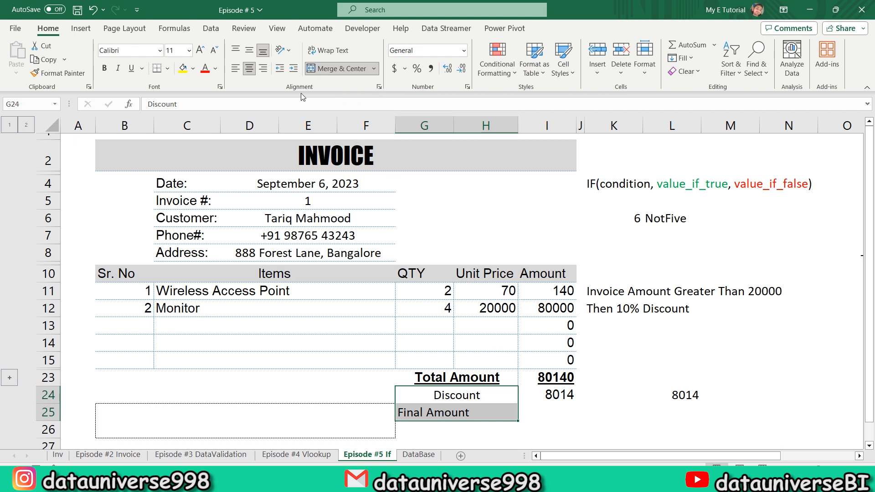
left_click(250, 69)
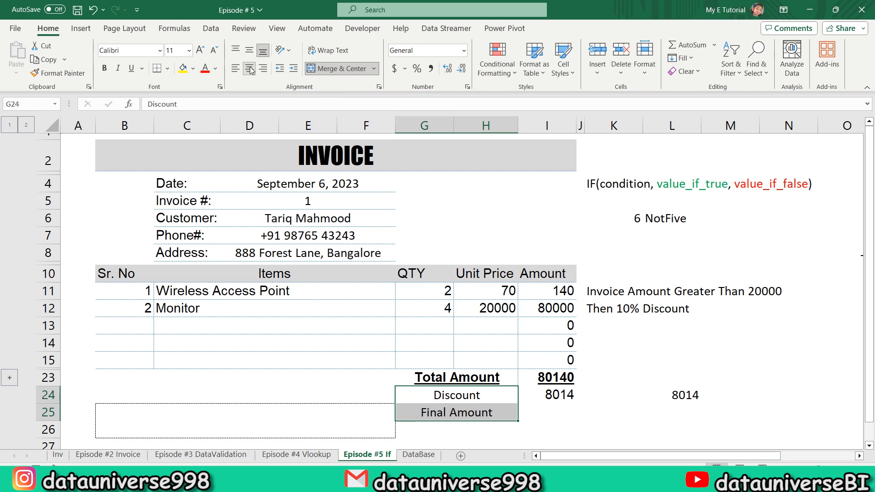
Step: Make the Discount and Final Amount labels bold and underlined, and set the font of G23:I25 to Arial
left_click(105, 67)
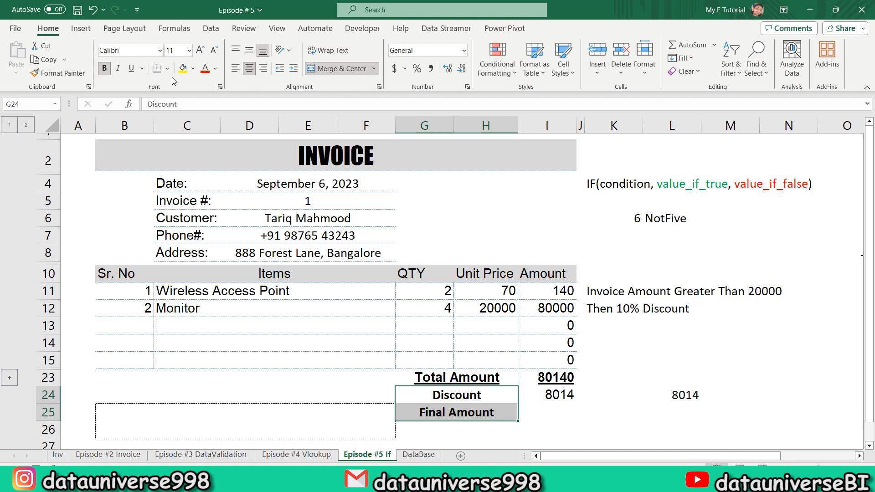
left_click(131, 68)
left_click(128, 51)
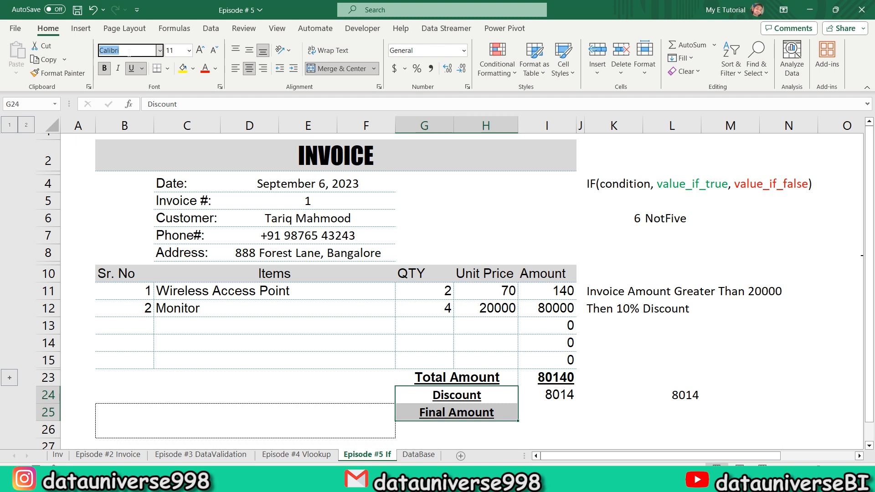
left_click_drag(456, 378, 546, 412)
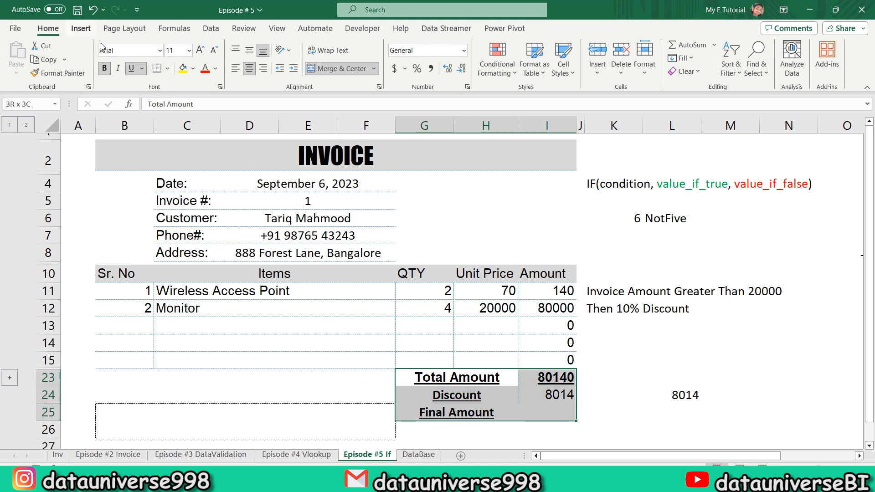
left_click(128, 51)
type("Arial")
key("Return")
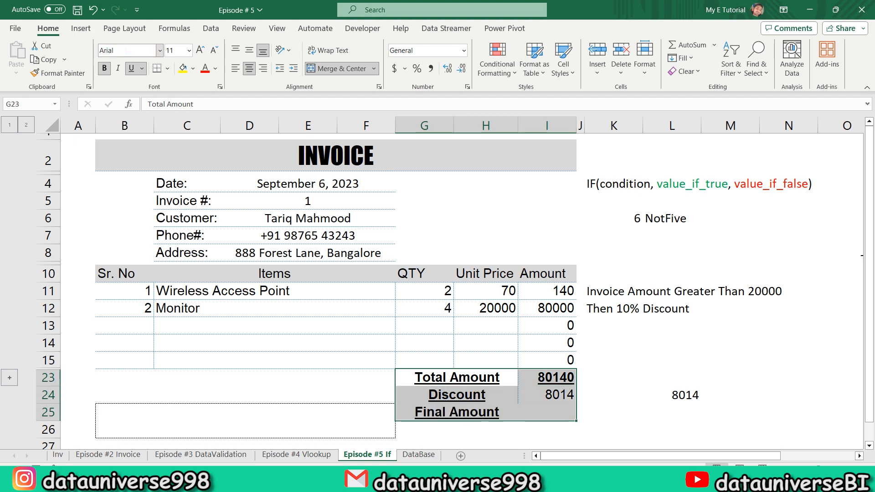
Step: Enter the formula =I23-I24 in I25 to subtract the discount from the total amount
left_click(558, 395)
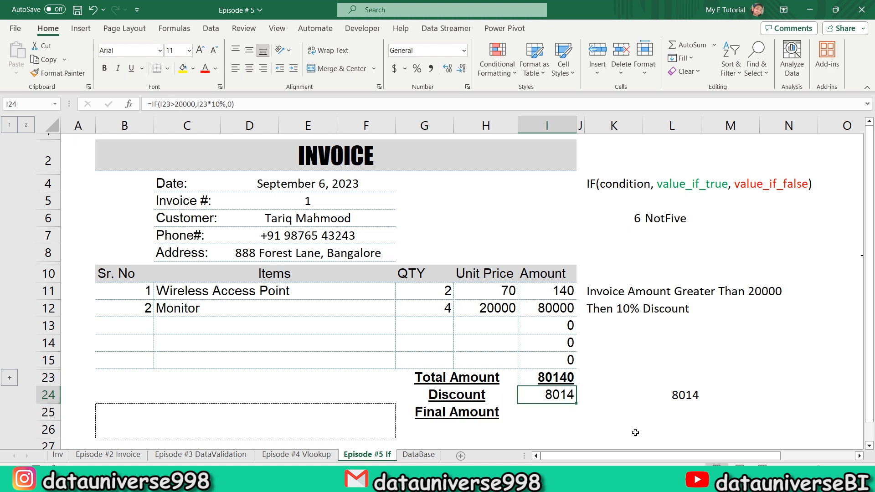
key("Down")
type("=")
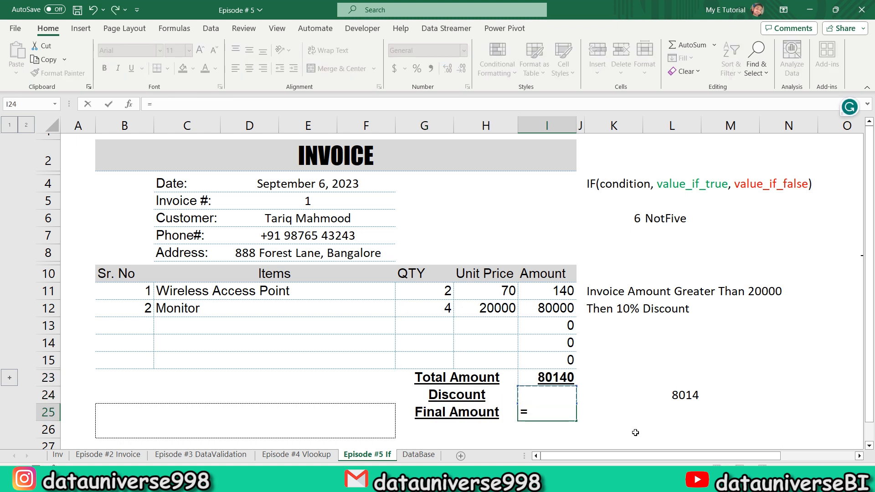
key("Up")
key("Up")
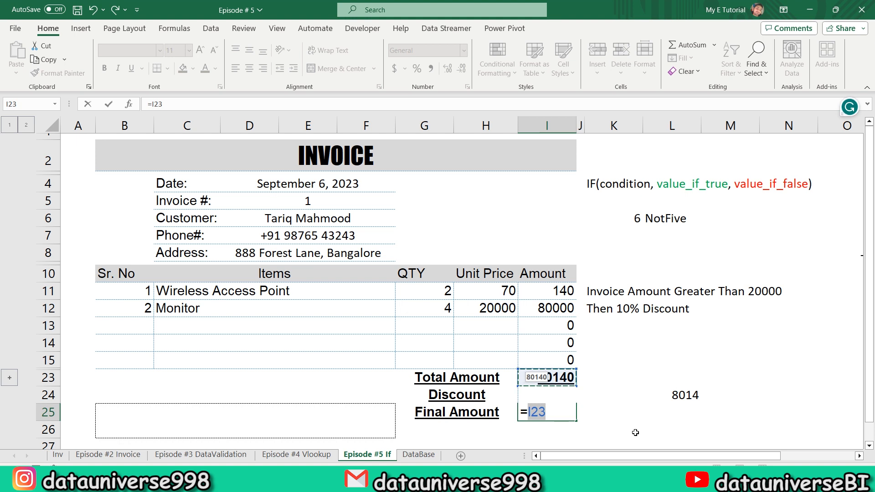
type("-")
key("Up")
key("Return")
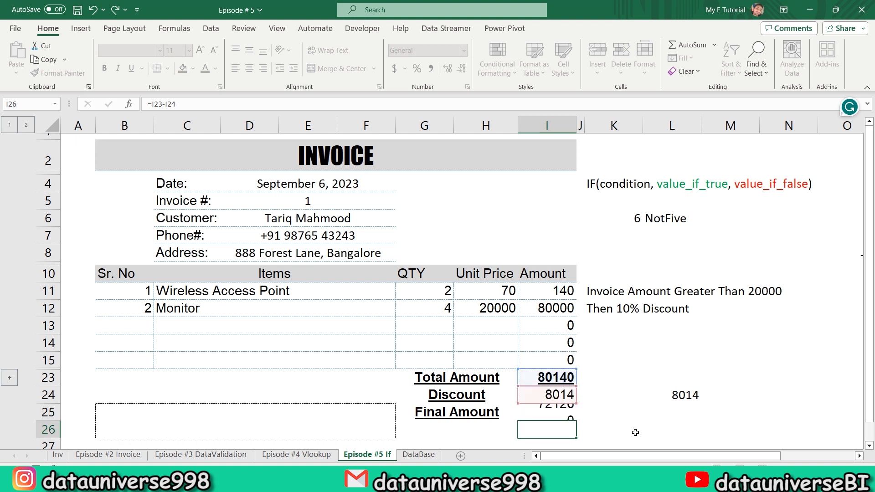
key("Up")
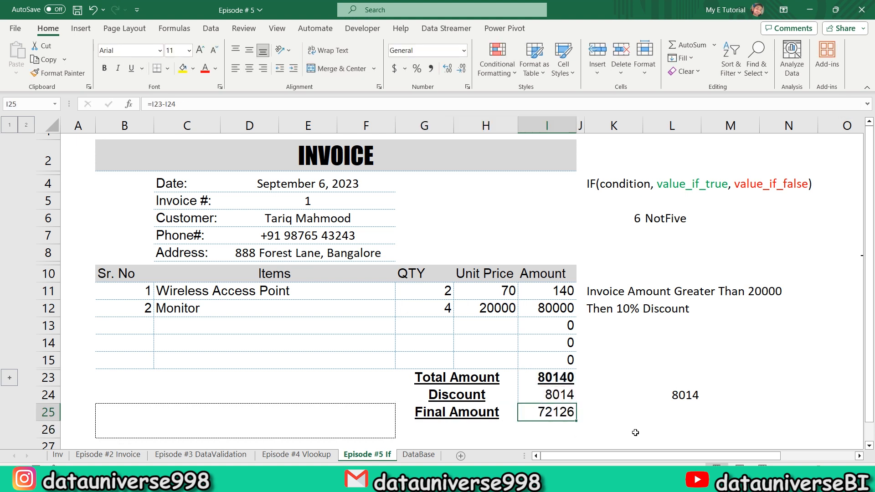
Step: Clear the trial discount formula from L24 and return to the Discount amount in I24
key("Right")
key("Right")
key("Up")
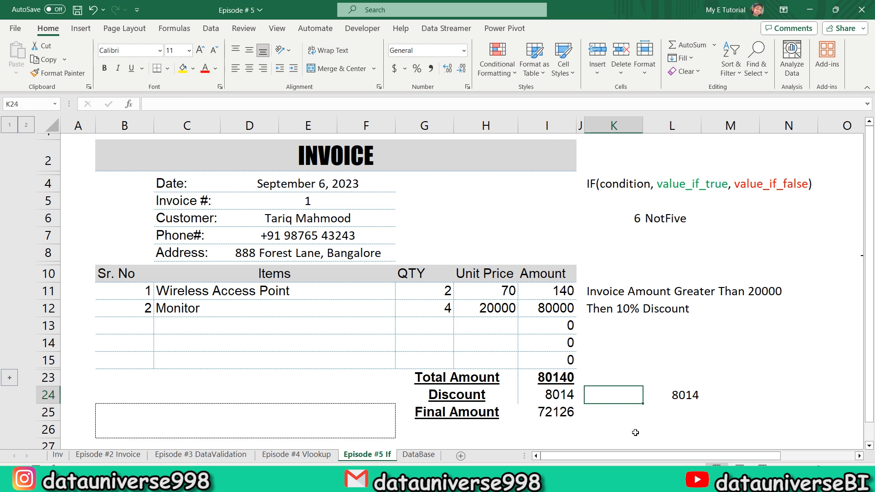
key("Right")
key("BackSpace")
key("Escape")
key("Left")
key("Left")
key("Left")
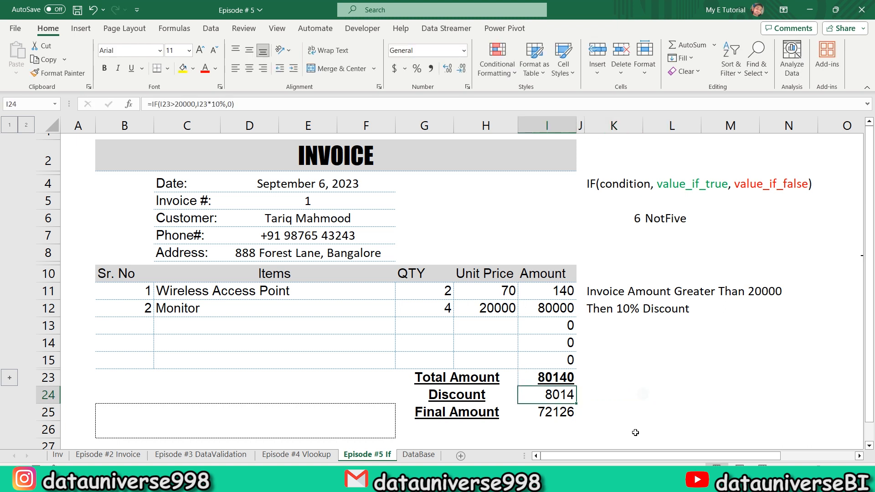